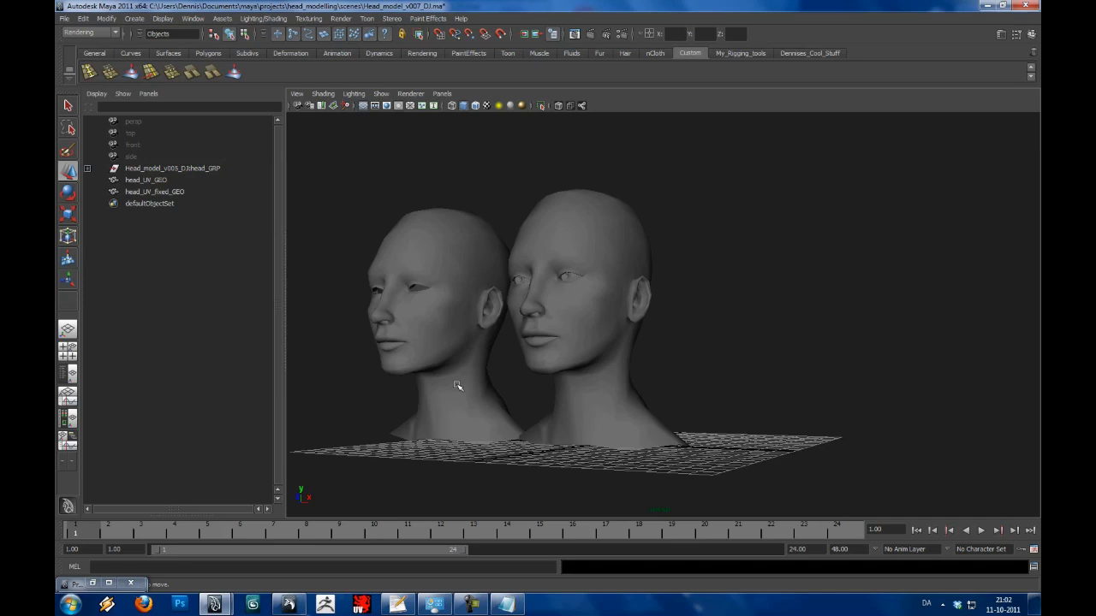
- Select head_UV_GEO and display its UV layout in the UV Texture Editor, moved clear of the other head
alt+drag(487, 352, 673, 337)
click(555, 366)
click(564, 338)
alt+middle_drag(673, 337, 642, 317)
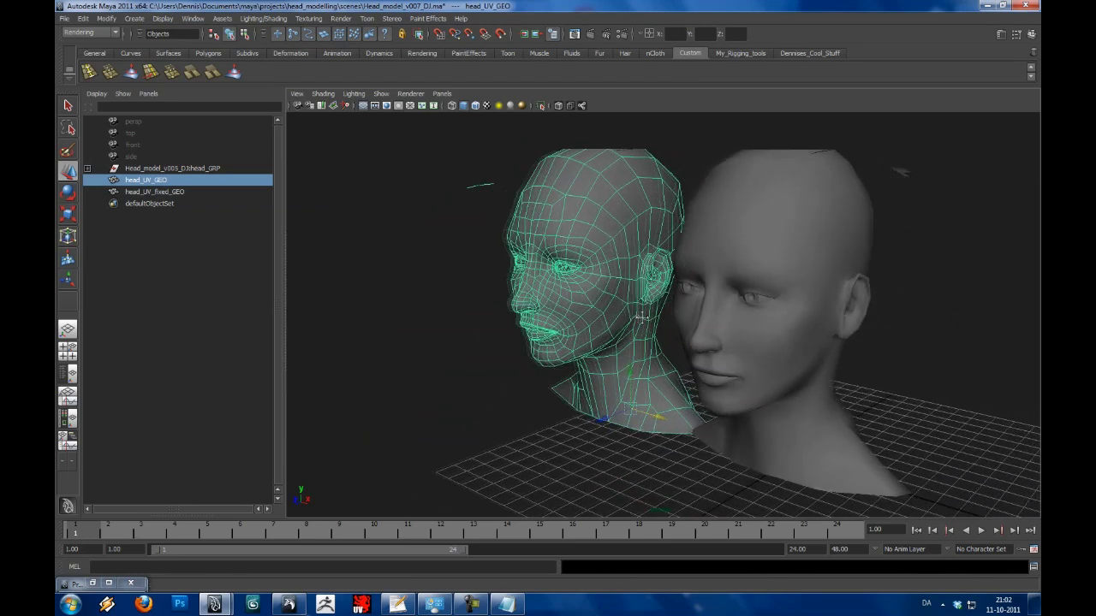
alt+drag(642, 317, 570, 310)
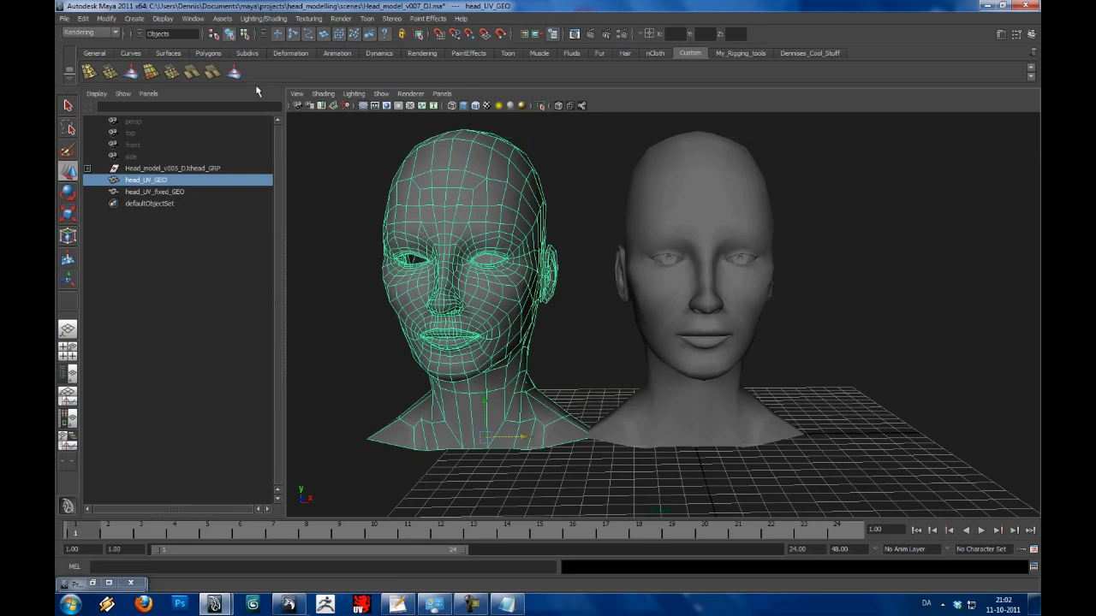
click(192, 18)
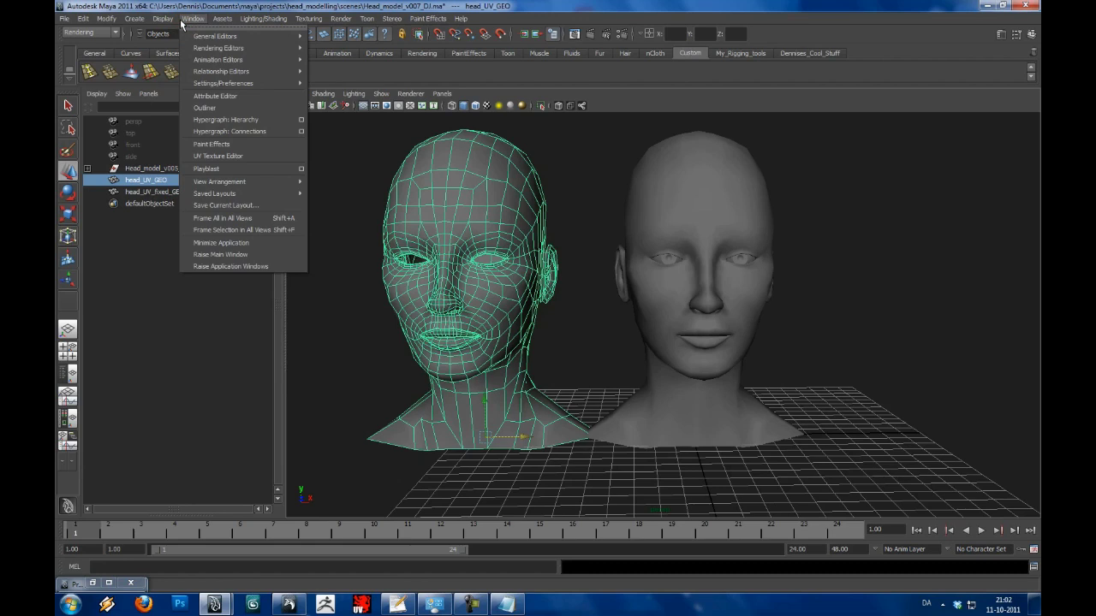
click(218, 155)
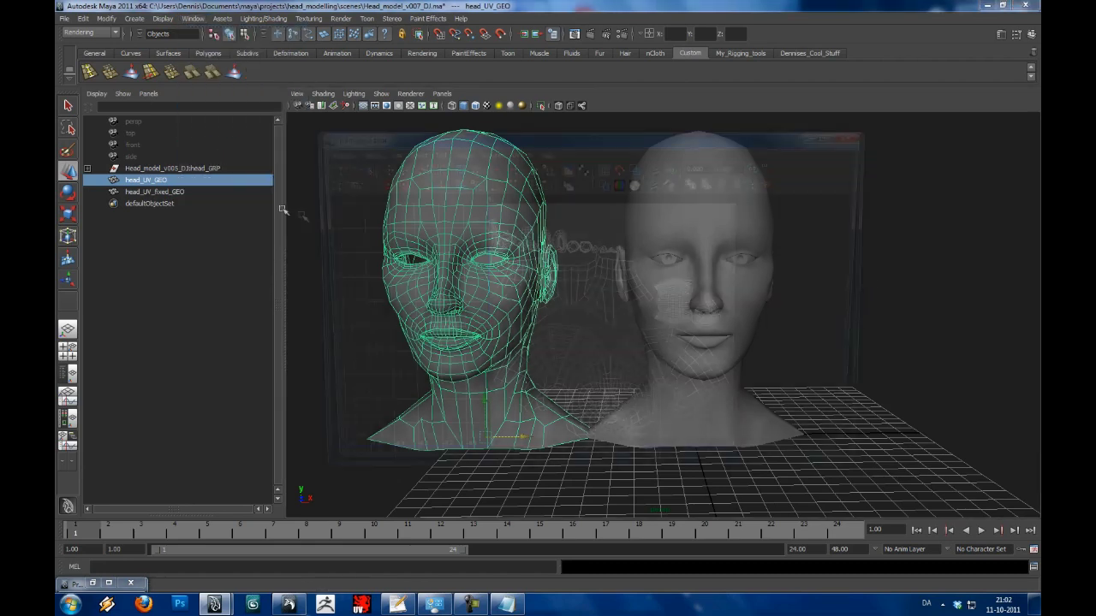
alt+middle_drag(599, 295, 558, 291)
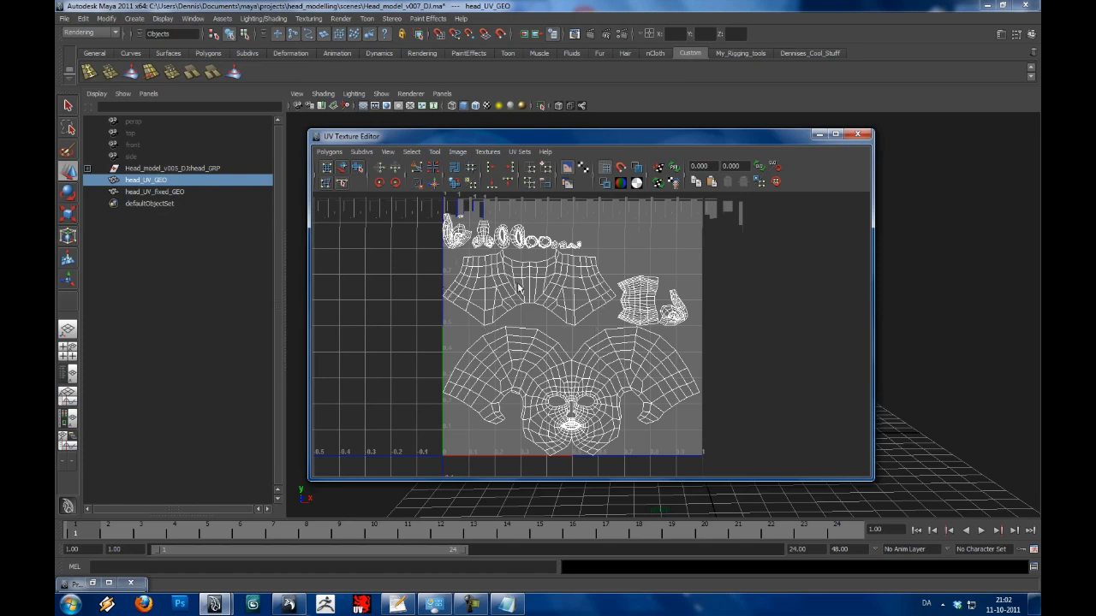
drag(607, 138, 387, 94)
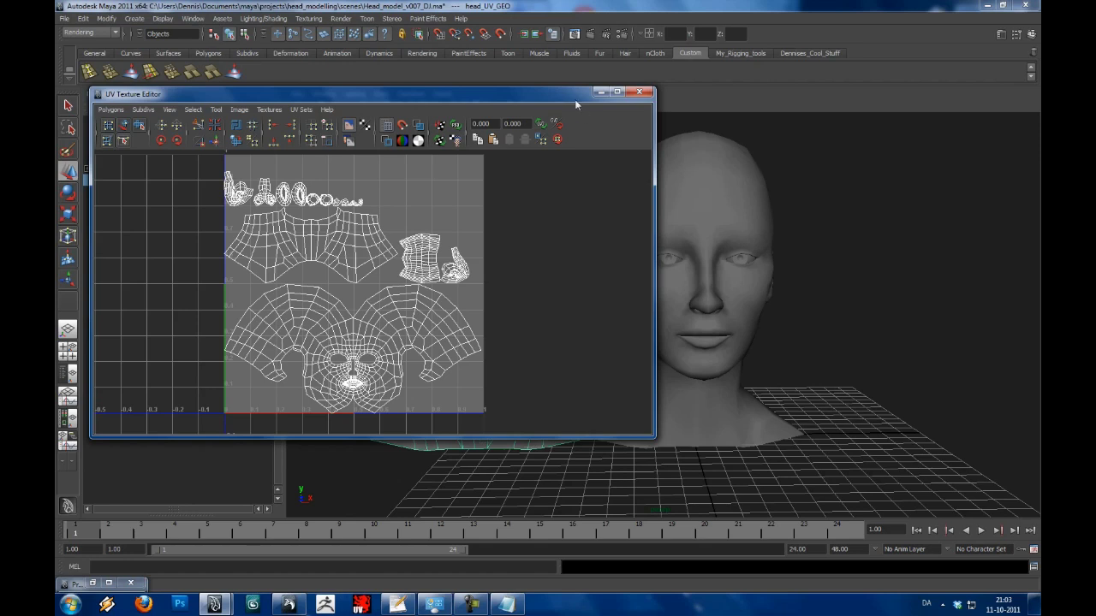
- Select head_UV_fixed_GEO and examine the spacing of its small UV shells above the neck shell
drag(575, 100, 501, 115)
alt+drag(763, 237, 697, 215)
click(692, 196)
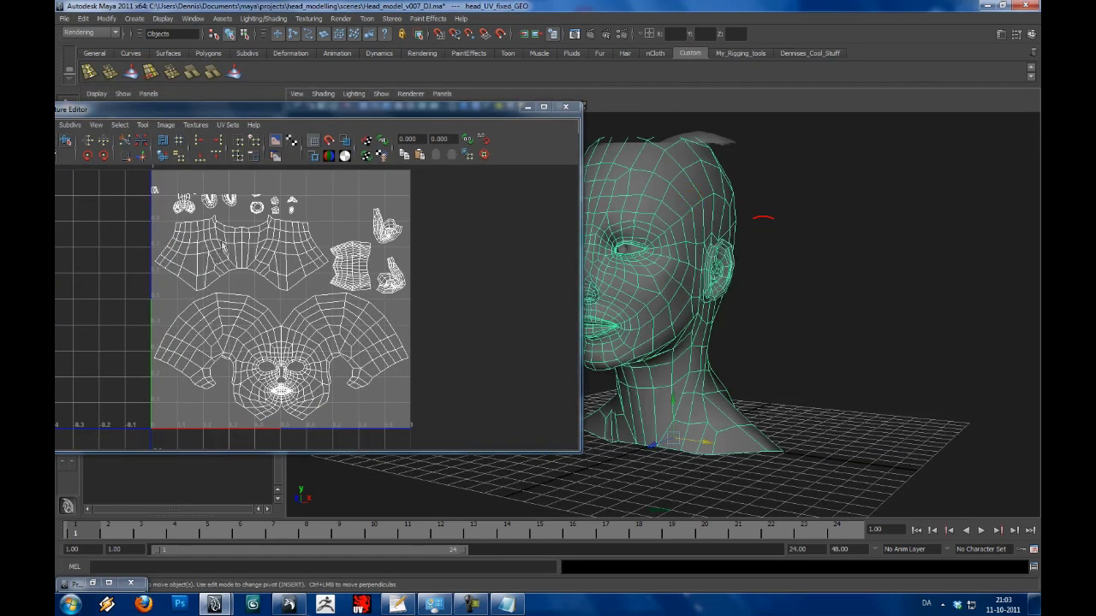
alt+middle_drag(213, 222, 293, 286)
scroll(287, 281, up, 4)
scroll(246, 262, up, 3)
scroll(347, 218, down, 1)
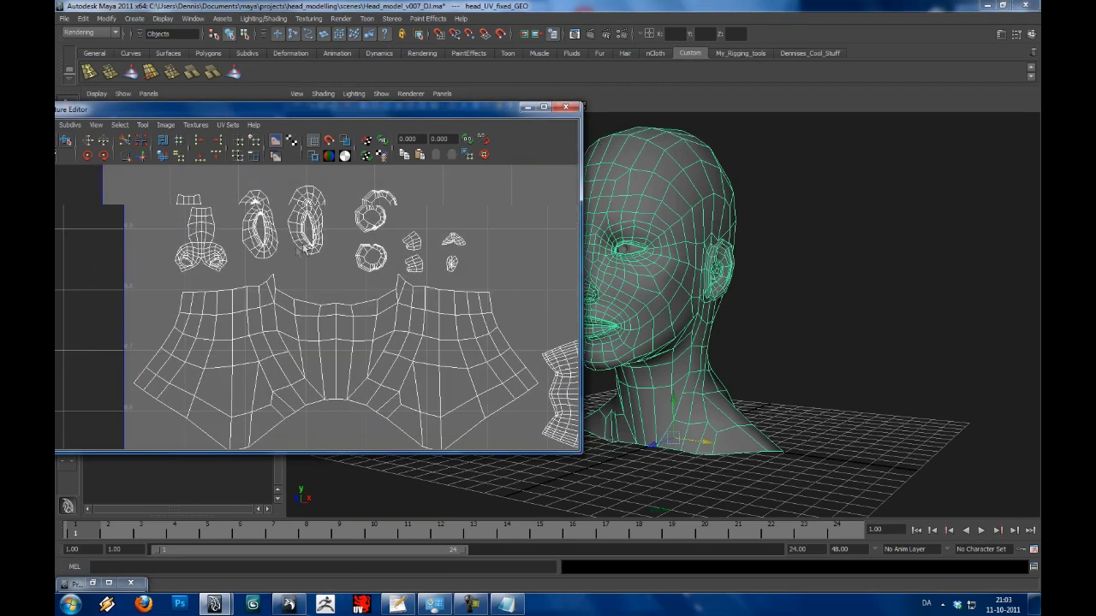
- Select head_UV_GEO again and examine how closely its small UV shells are packed together and against the neck shell
drag(368, 110, 385, 222)
click(442, 181)
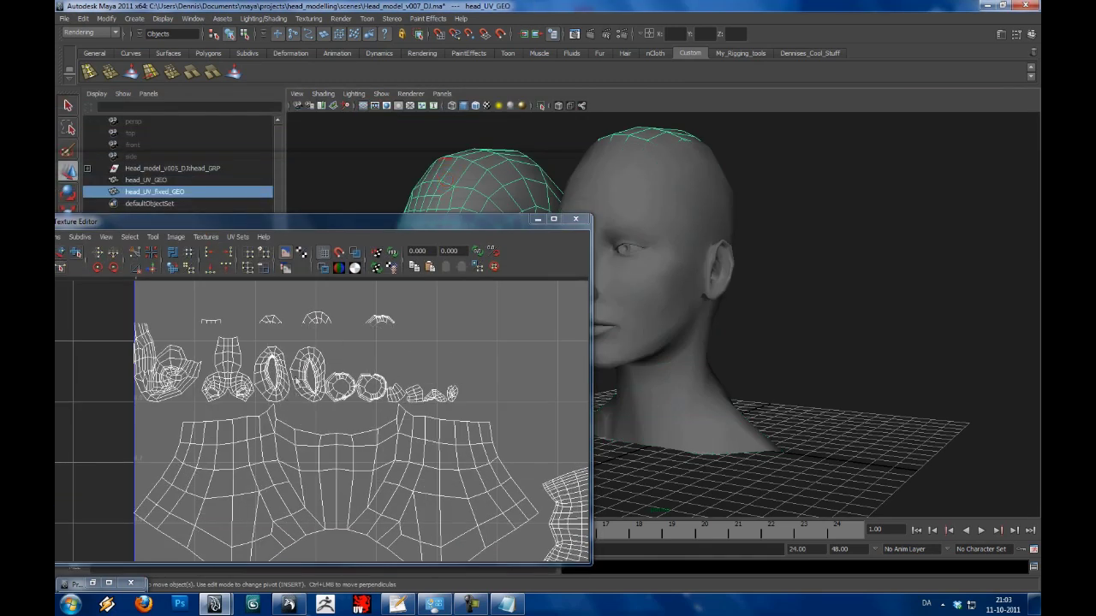
alt+middle_drag(399, 374, 363, 323)
right_drag(396, 339, 445, 365)
alt+middle_drag(380, 346, 349, 372)
alt+right_drag(288, 345, 471, 380)
alt+middle_drag(406, 364, 379, 435)
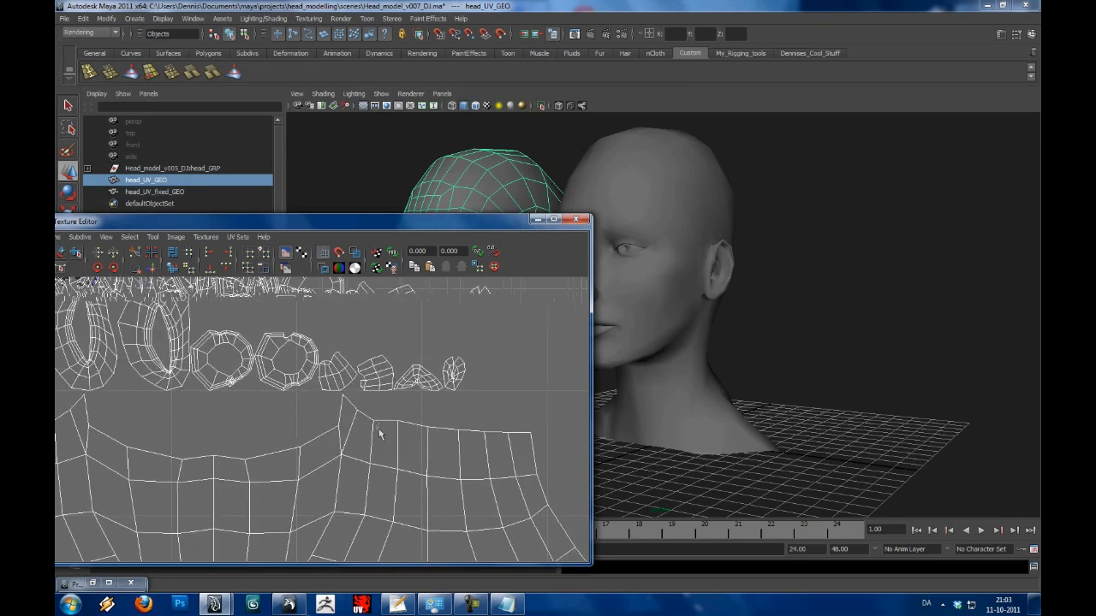
alt+right_drag(379, 431, 539, 398)
alt+right_drag(470, 382, 403, 391)
alt+middle_drag(453, 402, 467, 375)
alt+right_drag(389, 379, 114, 406)
alt+middle_drag(345, 440, 391, 386)
alt+right_drag(375, 390, 178, 402)
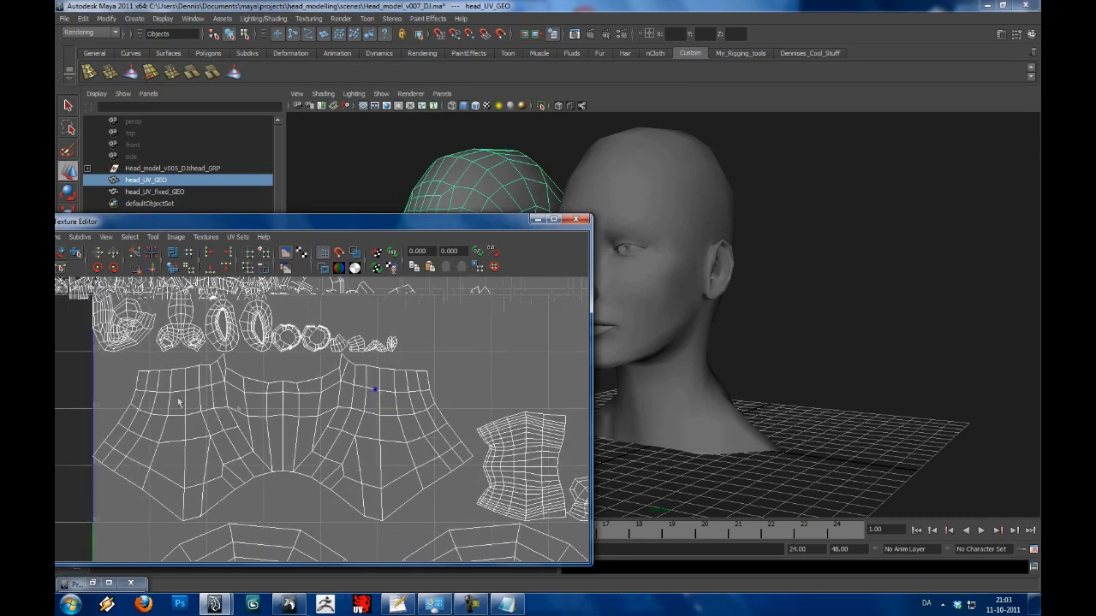
alt+middle_drag(348, 416, 356, 369)
alt+middle_drag(285, 293, 321, 400)
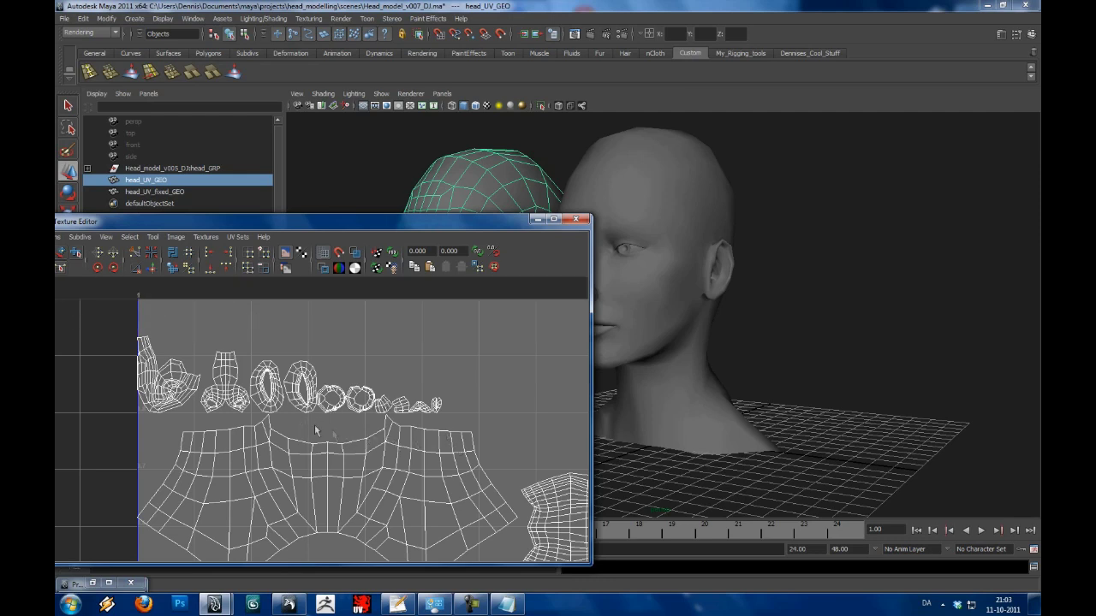
alt+middle_drag(346, 436, 337, 350)
alt+right_drag(338, 350, 193, 411)
alt+middle_drag(305, 445, 304, 427)
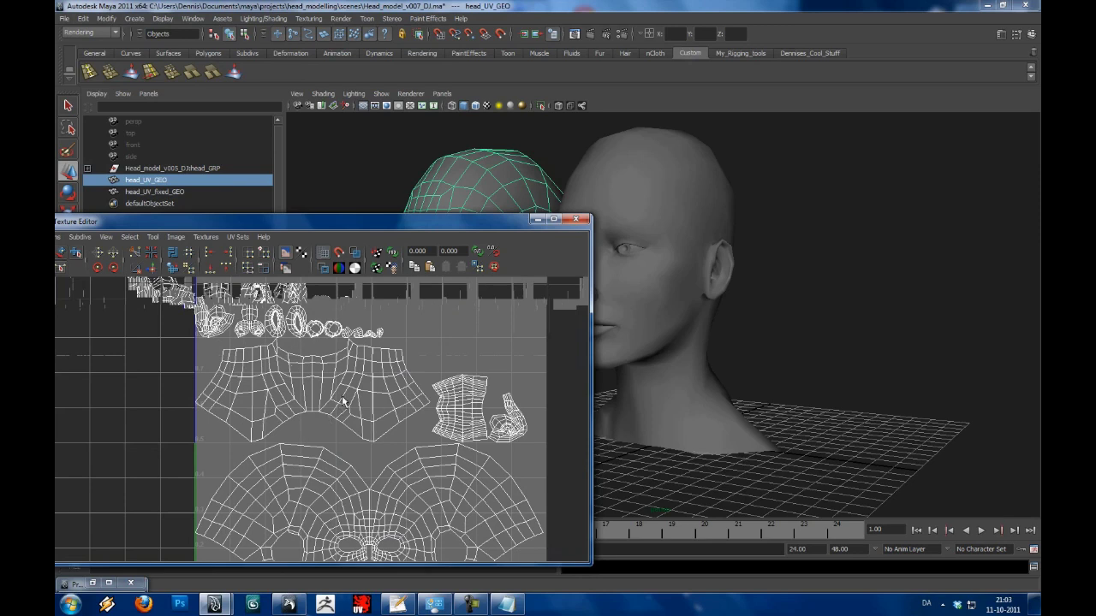
mouse_move(342, 397)
right_down()
mouse_move(361, 396)
mouse_move(346, 399)
right_up()
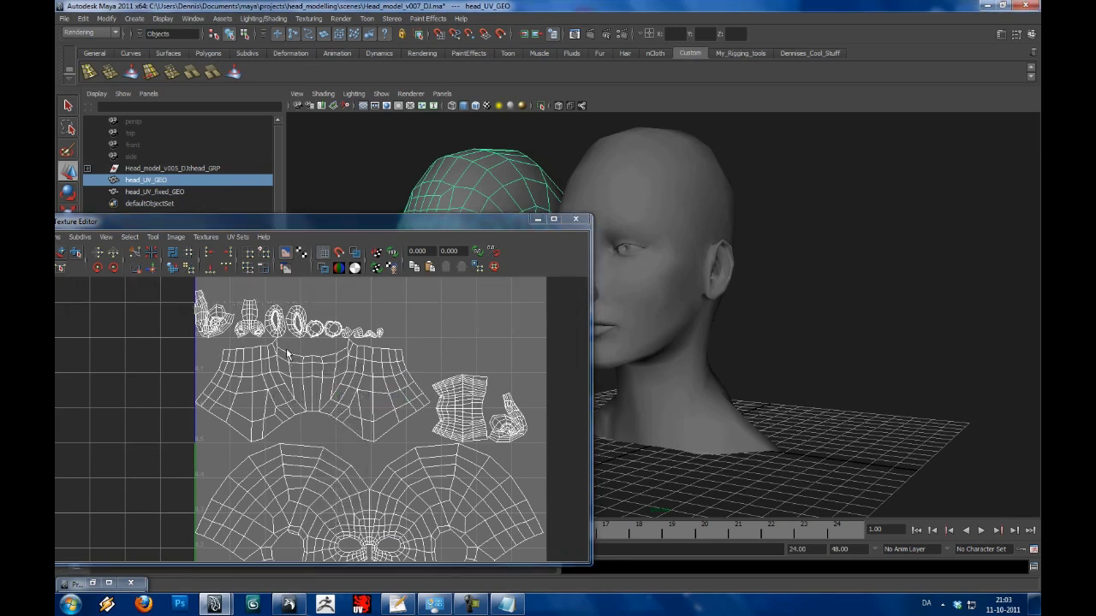
- Select the neck UV shell of head_UV_fixed_GEO, try to move it slightly, and undo the move
click(618, 186)
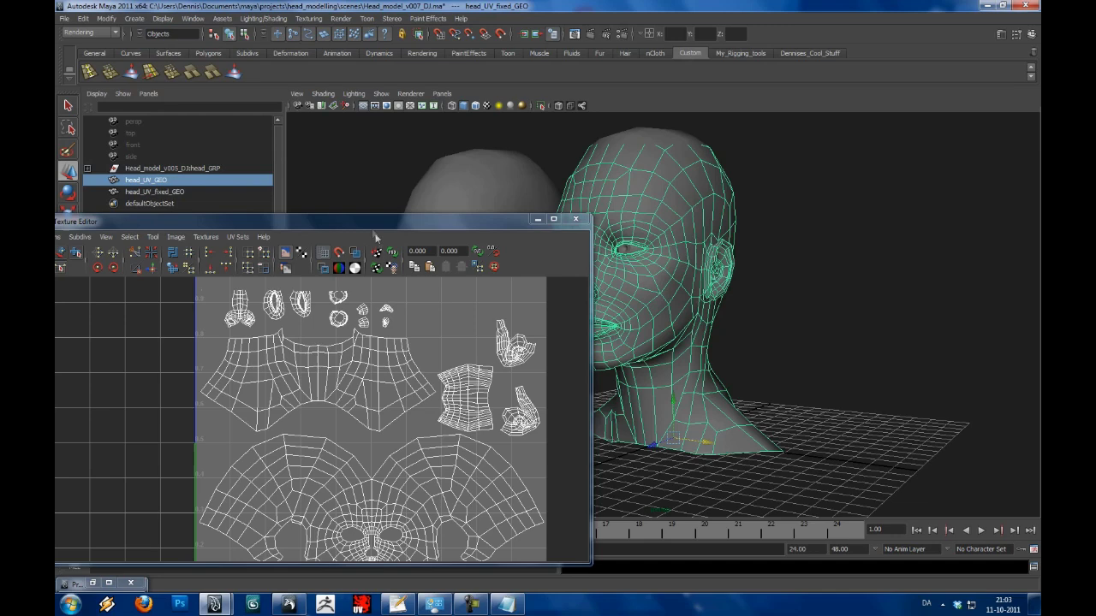
drag(396, 221, 385, 200)
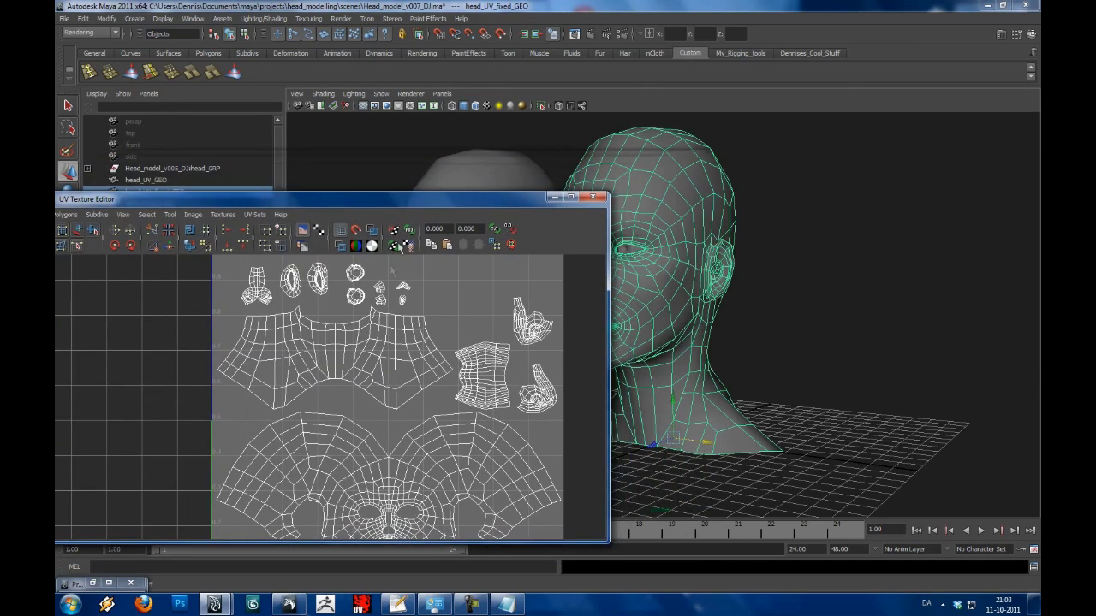
right_drag(413, 320, 435, 311)
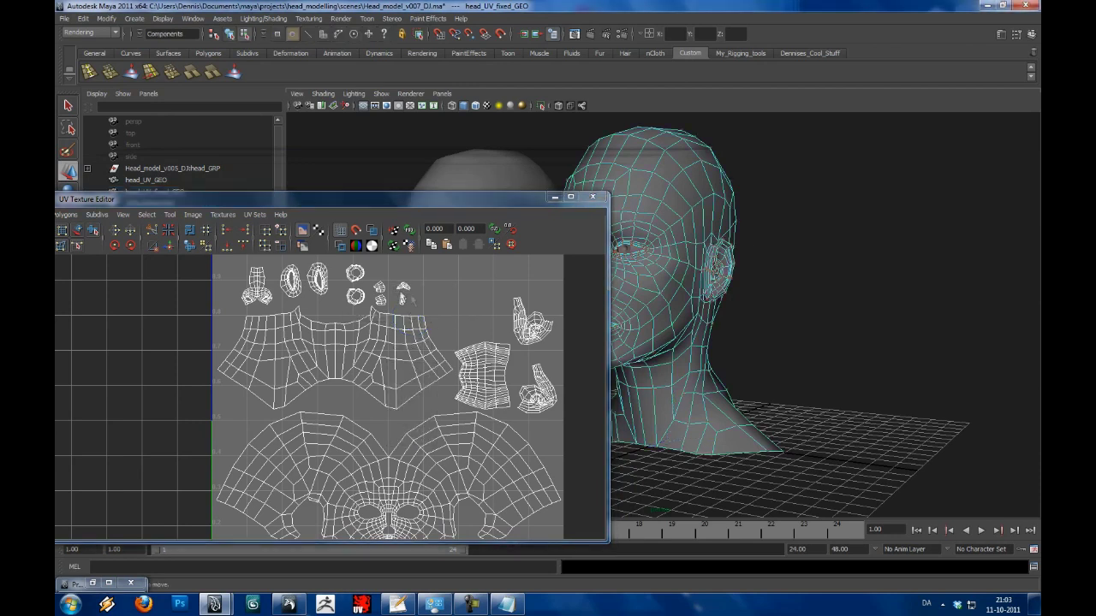
click(421, 318)
key(w)
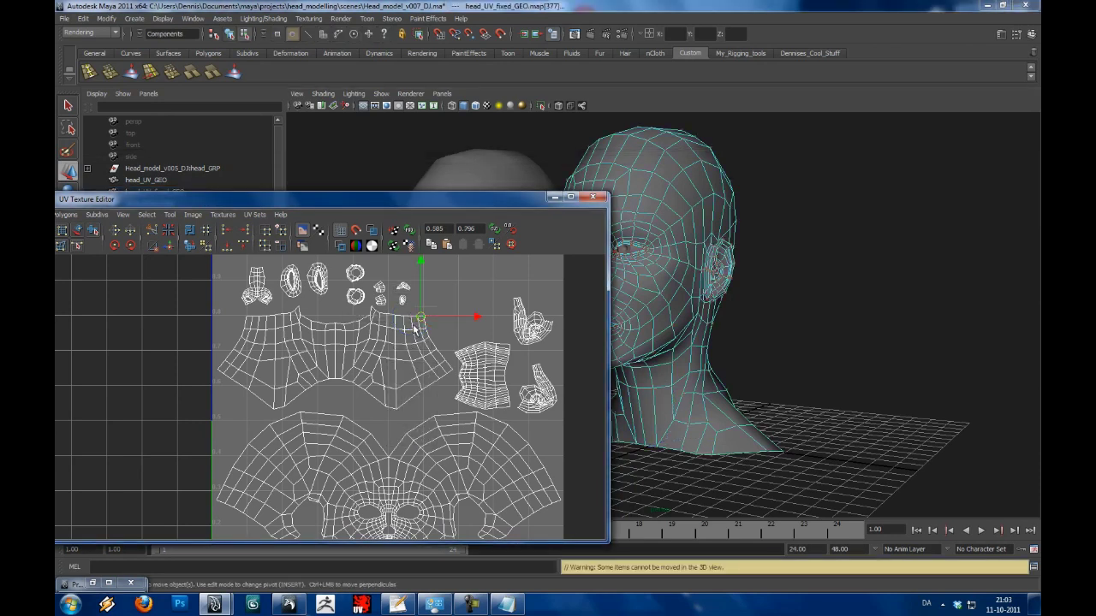
ctrl+right_drag(415, 330, 433, 319)
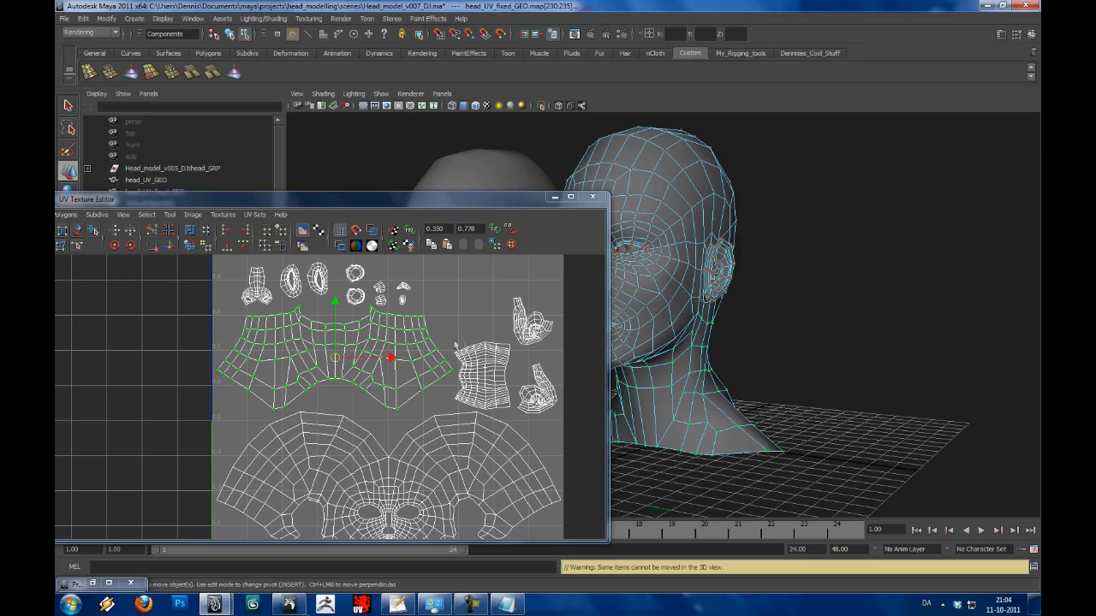
drag(336, 358, 339, 365)
key(ctrl+z)
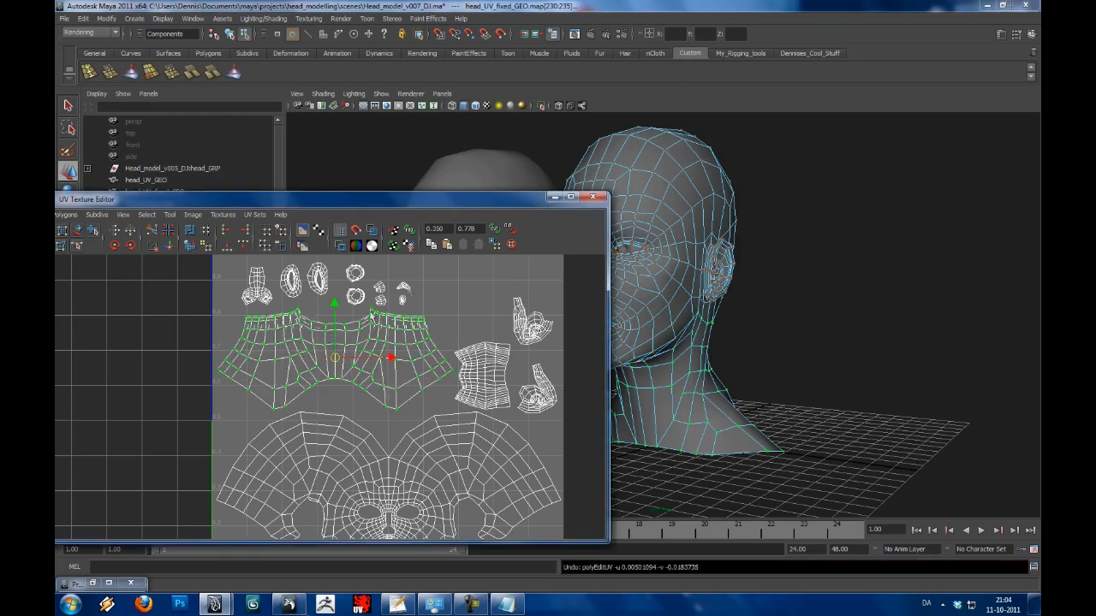
click(403, 289)
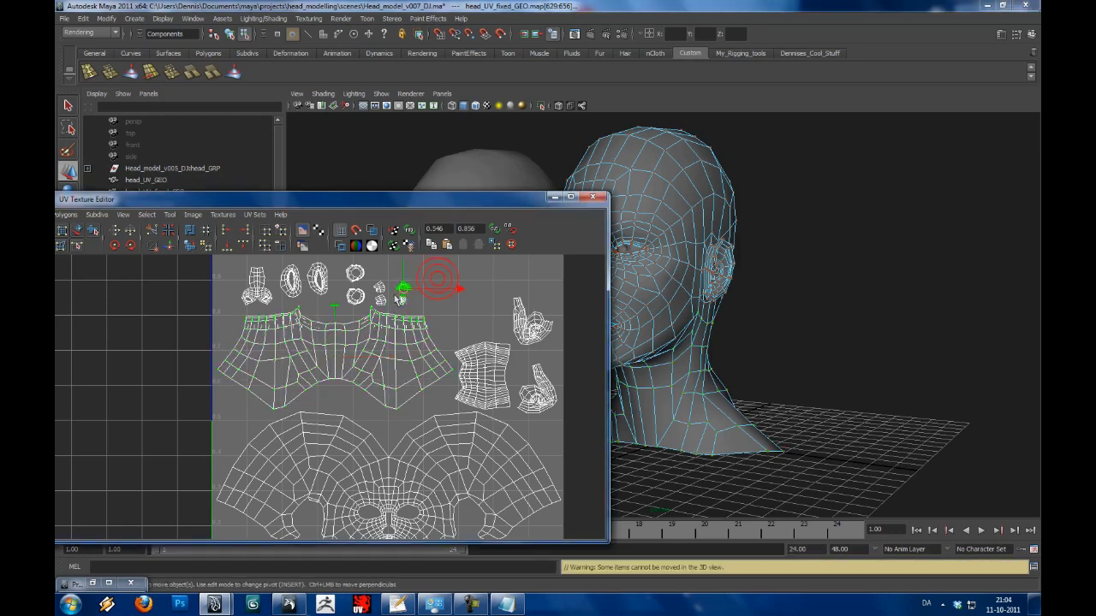
click(516, 281)
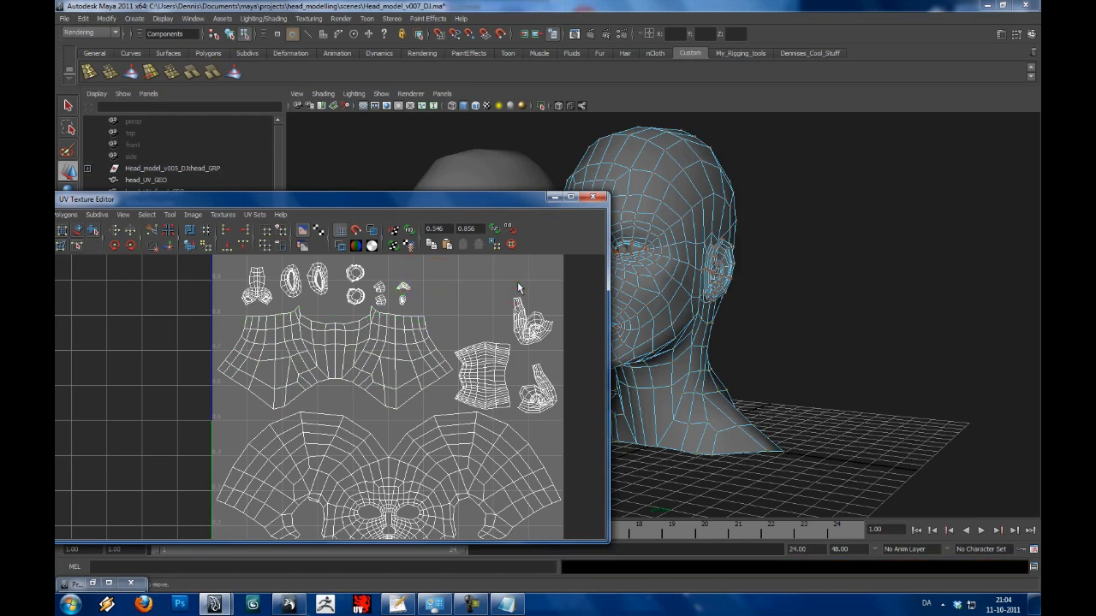
- Close the UV Texture Editor and select head_UV_fixed_GEO as a whole object
click(591, 197)
right_click(622, 194)
click(673, 179)
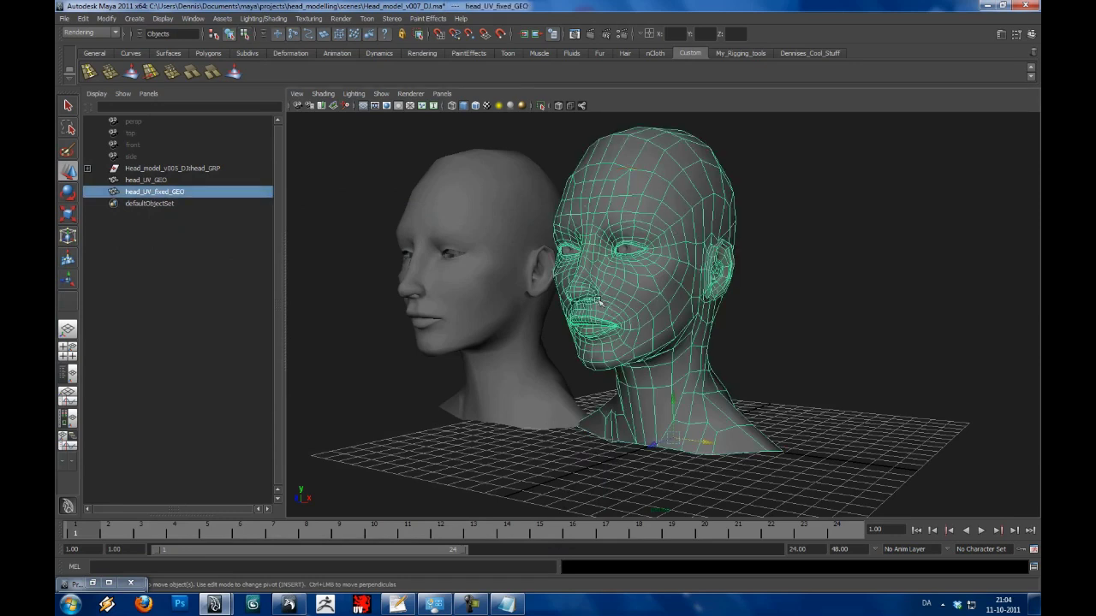
alt+drag(596, 298, 562, 311)
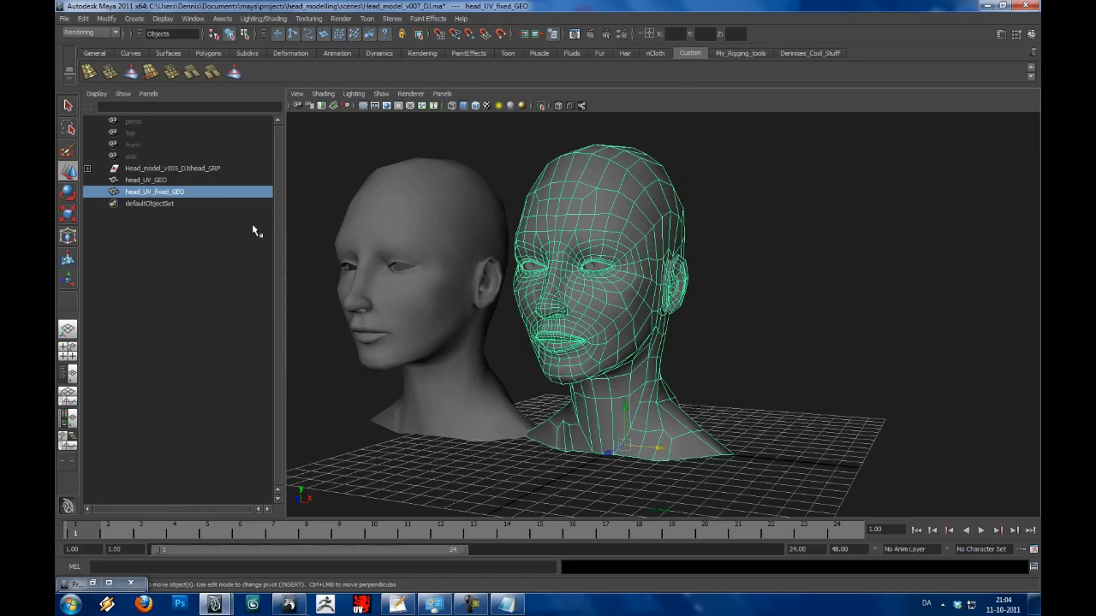
- Check the Export to Mudbox application path and export folder in the Applications preferences, and close the preferences
click(62, 18)
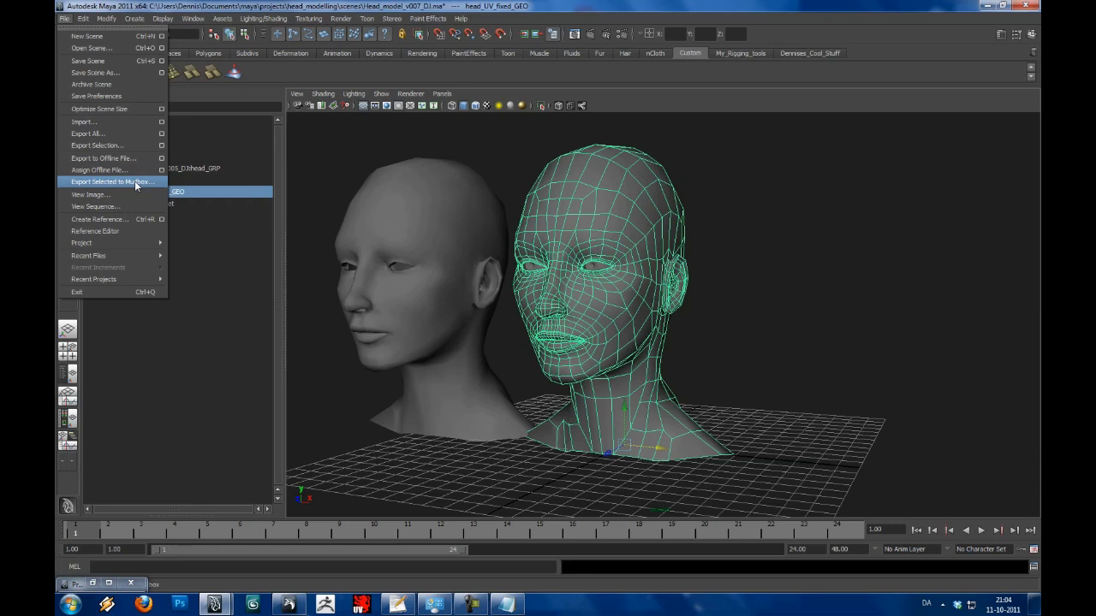
mouse_move(103, 18)
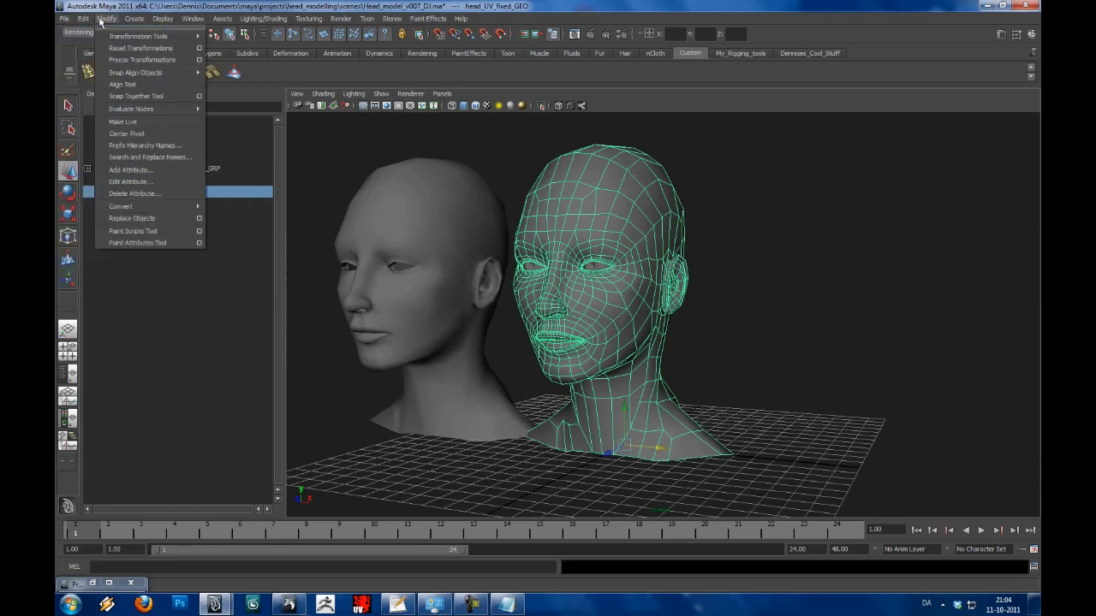
mouse_move(193, 19)
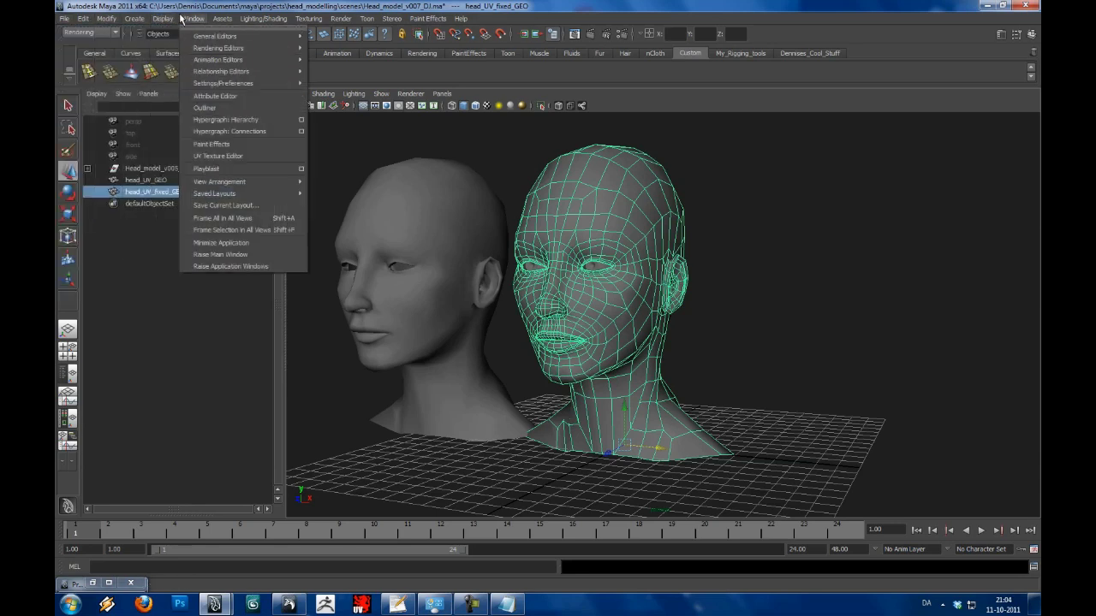
mouse_move(242, 84)
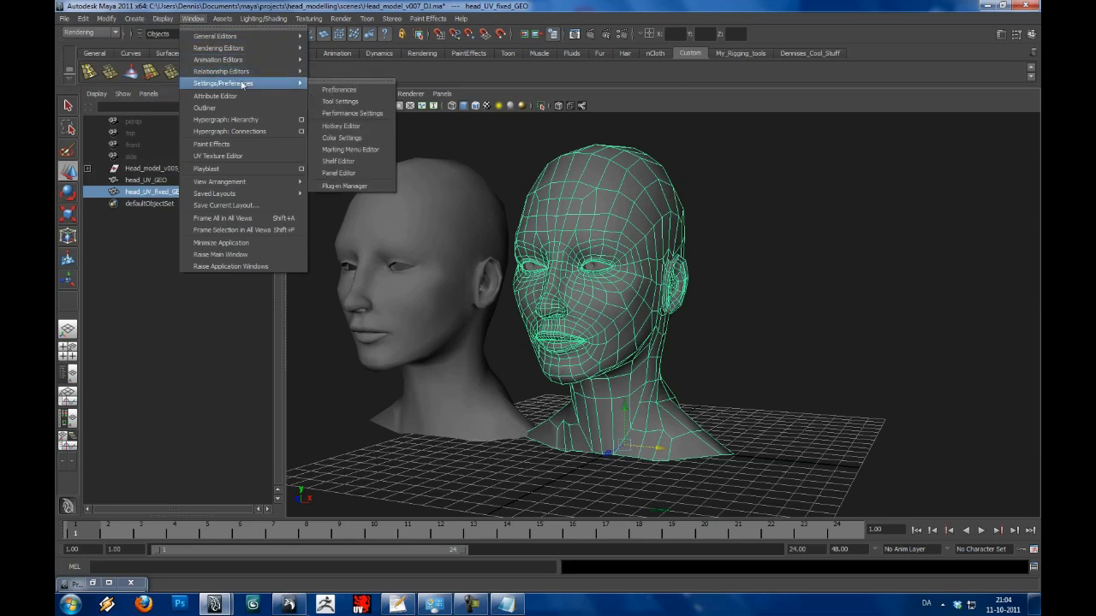
click(338, 90)
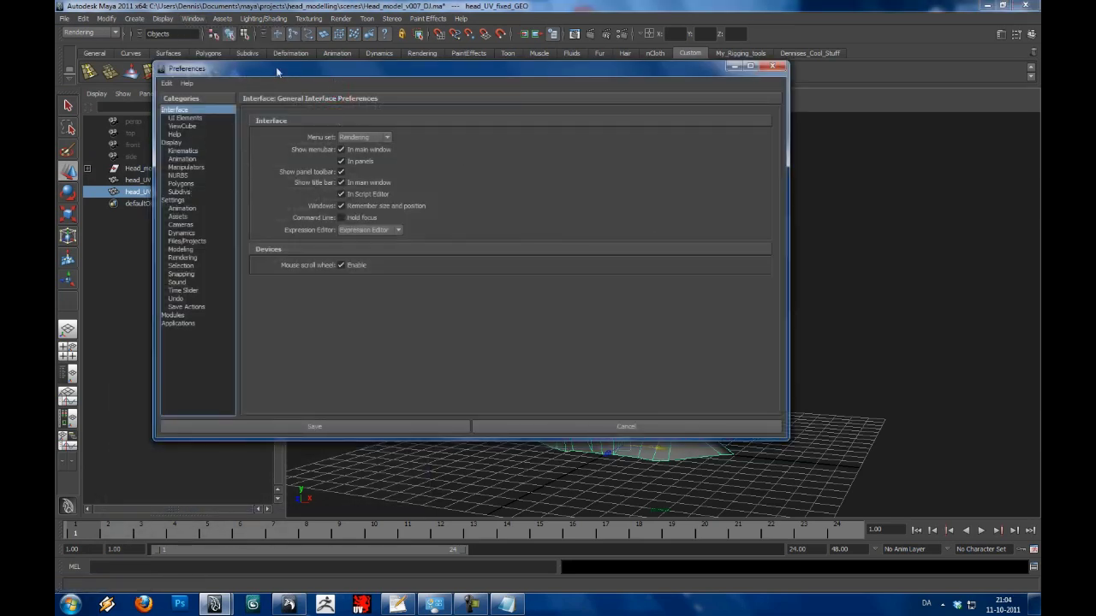
click(188, 325)
click(424, 285)
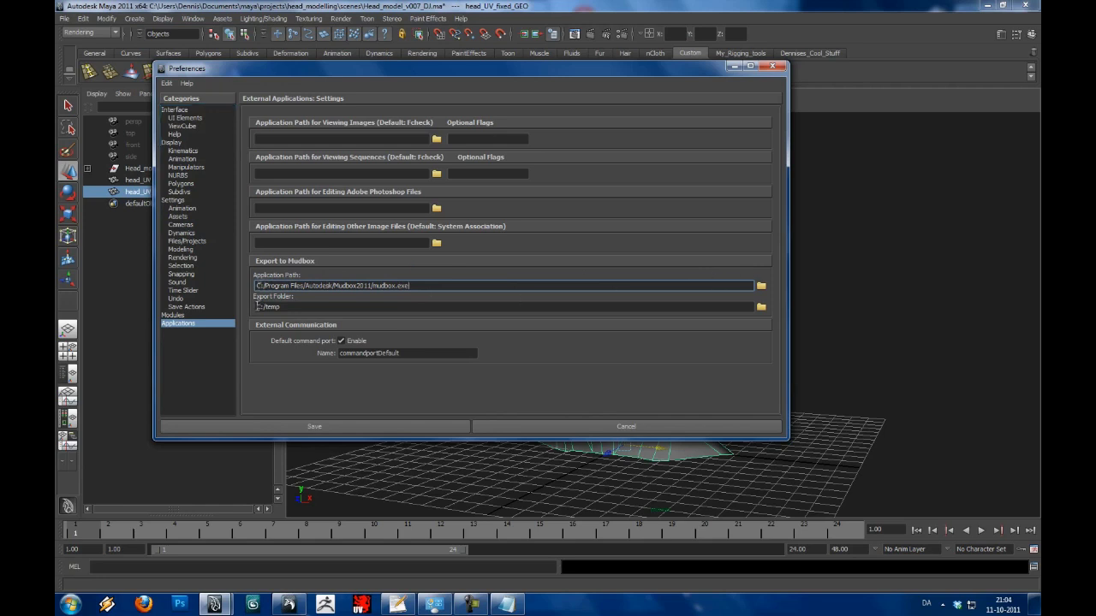
drag(257, 306, 327, 306)
click(325, 304)
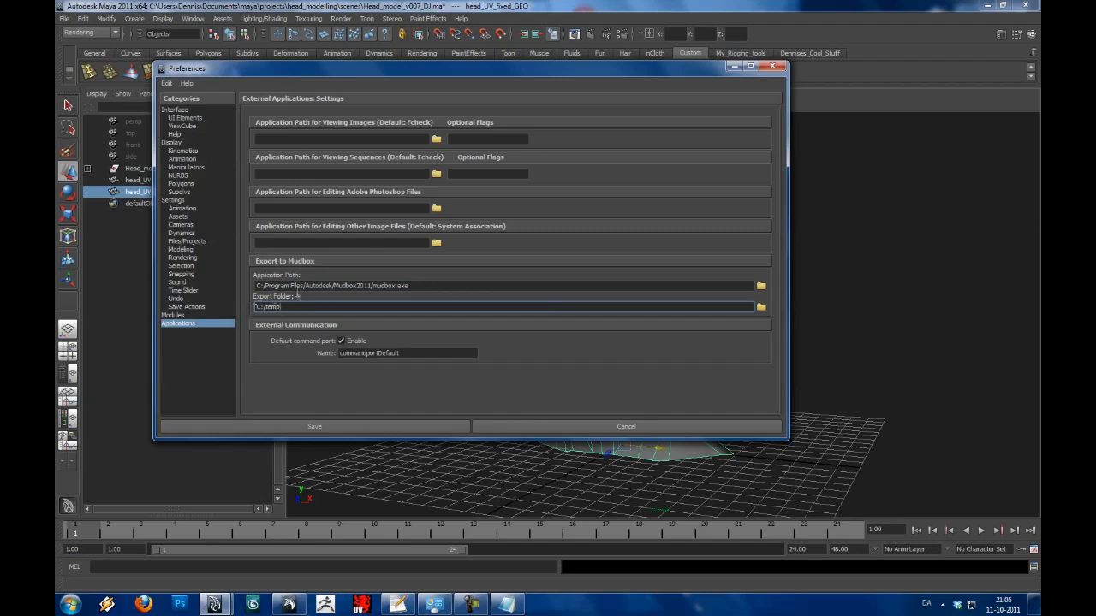
click(772, 66)
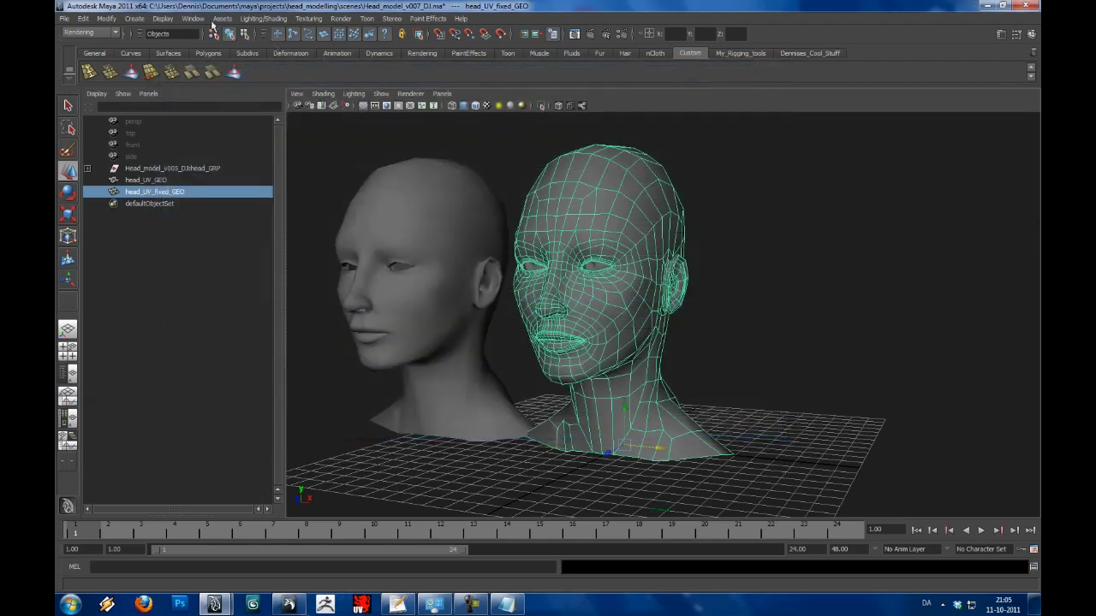
- Check the Loaded and Auto load settings of fbxmaya.mll in the Plug-in Manager, close the manager, and deselect head_UV_fixed_GEO
click(197, 19)
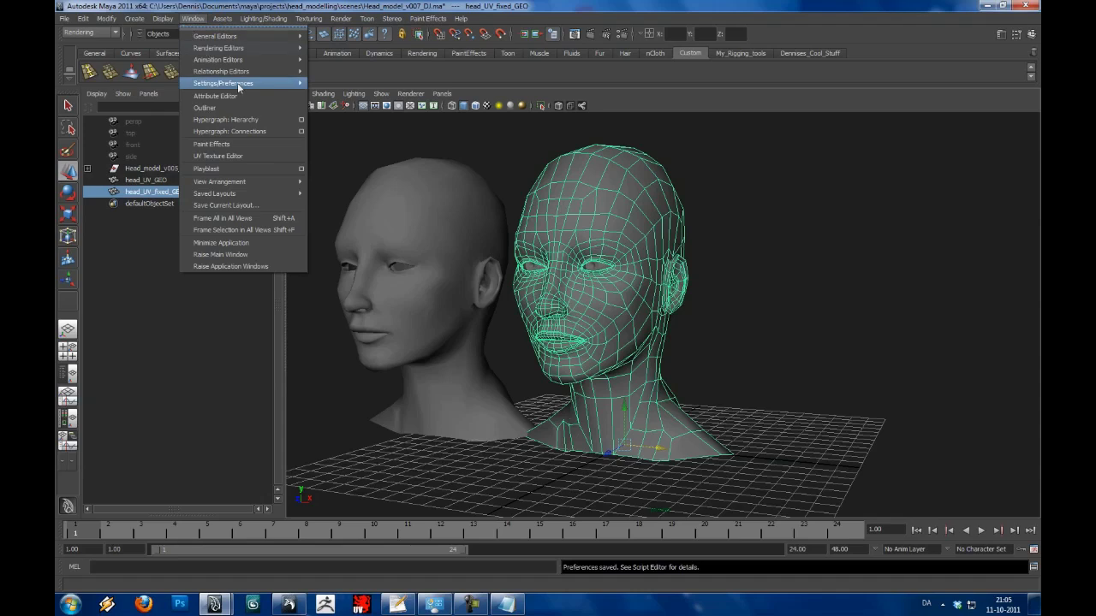
mouse_move(240, 85)
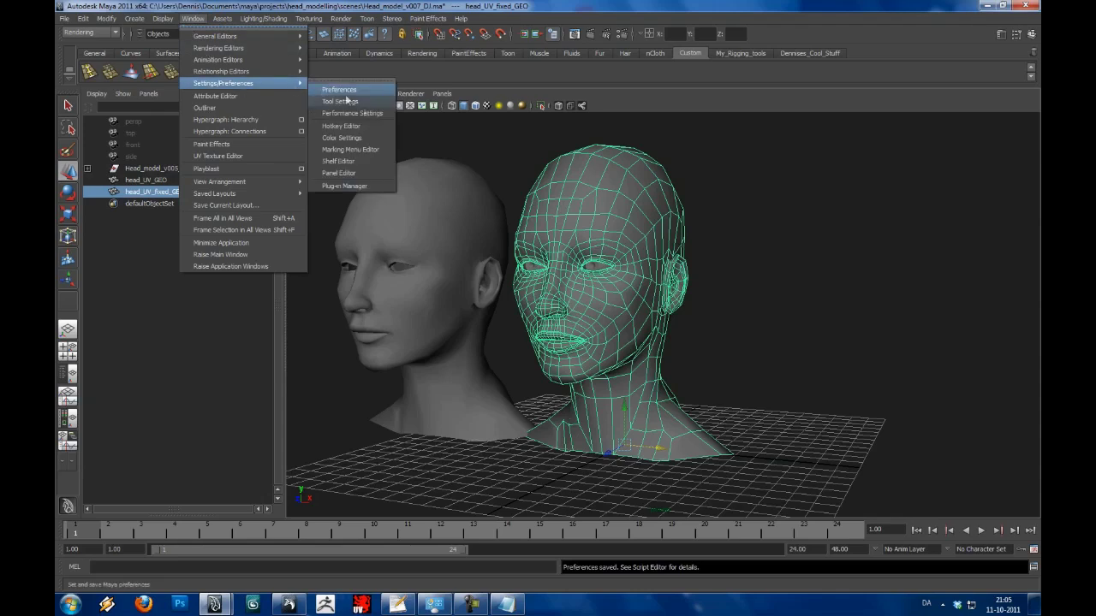
click(387, 187)
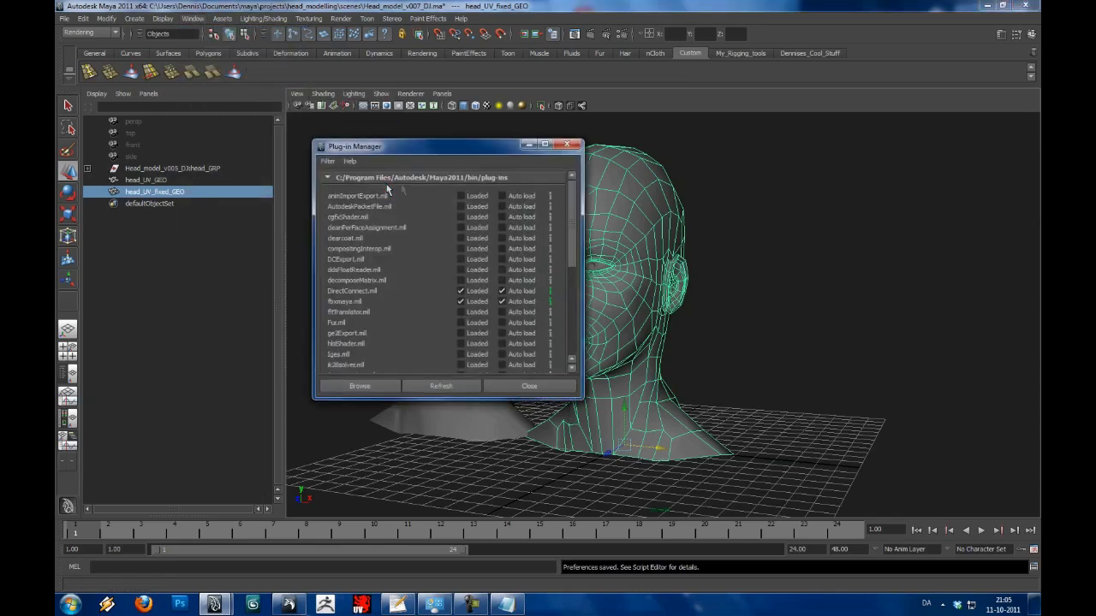
drag(479, 149, 383, 115)
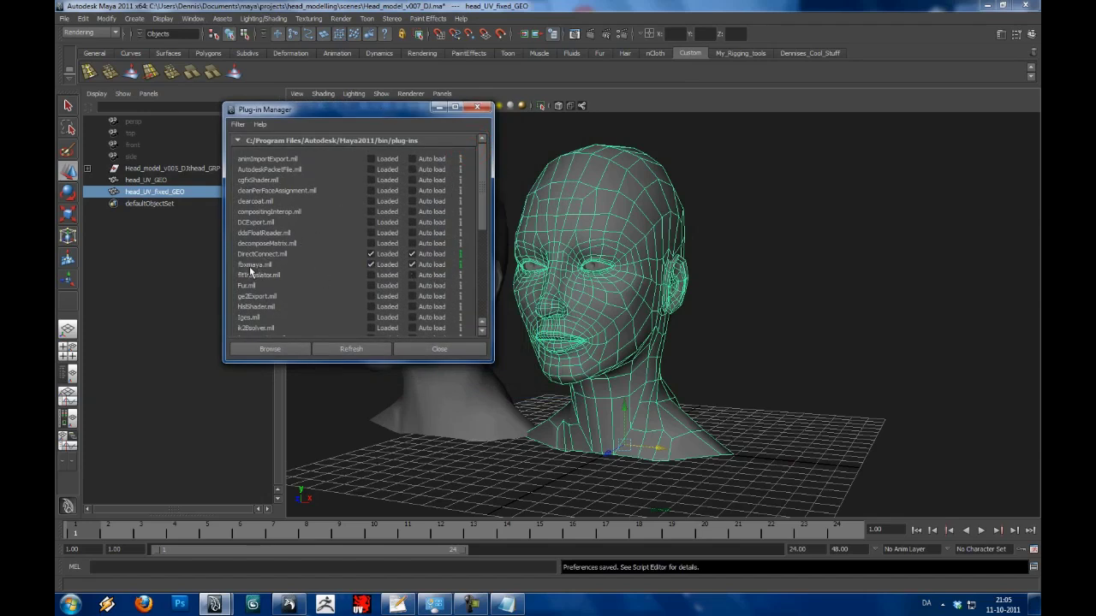
mouse_move(484, 210)
mouse_down()
mouse_move(482, 239)
mouse_move(482, 206)
mouse_up()
click(439, 348)
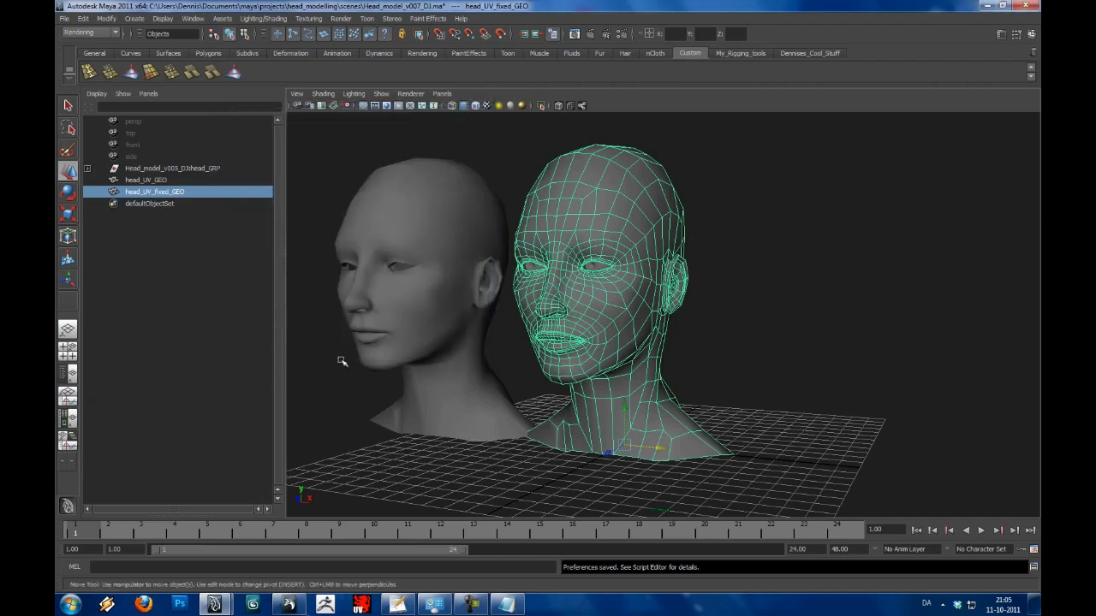
click(358, 392)
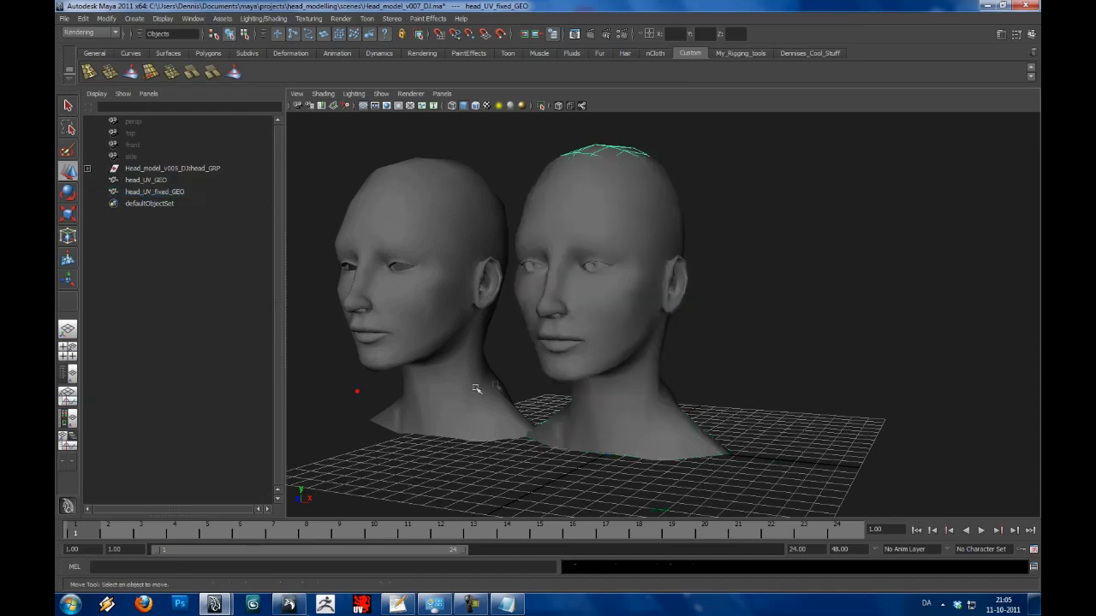
alt+drag(477, 389, 516, 379)
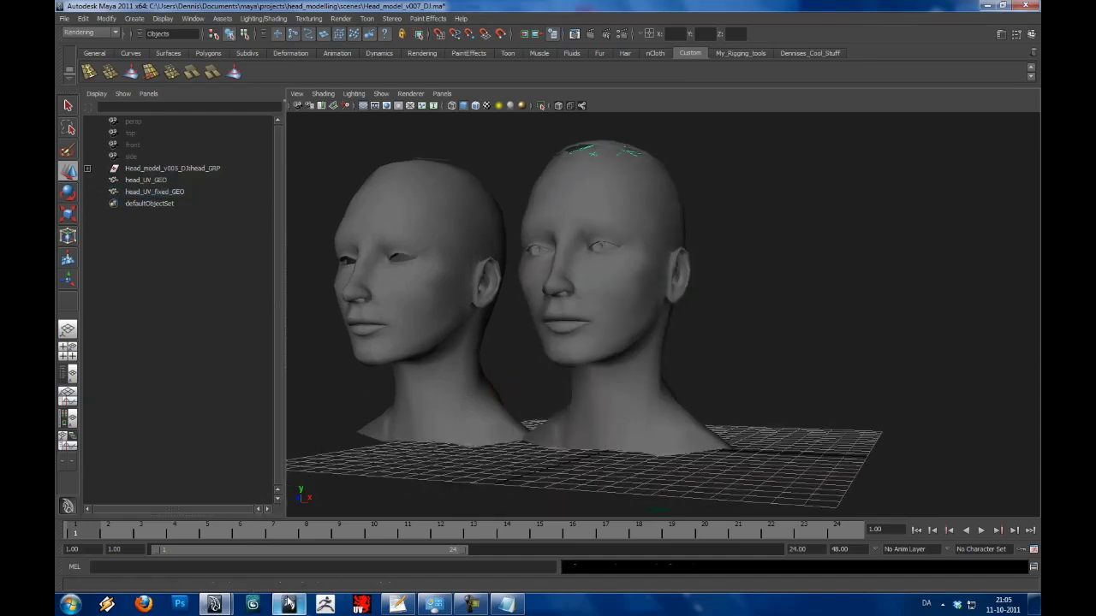
- Switch to Mudbox and examine the painted diffuse texture on the head from several angles
click(289, 605)
alt+drag(540, 304, 565, 300)
alt+drag(499, 286, 575, 284)
alt+right_drag(453, 271, 548, 274)
alt+drag(611, 289, 557, 293)
alt+right_drag(610, 272, 565, 272)
mouse_move(610, 272)
alt+mouse_down()
mouse_move(480, 255)
mouse_move(502, 294)
mouse_move(480, 290)
mouse_move(535, 287)
mouse_move(476, 289)
alt+mouse_up()
alt+right_drag(475, 290, 503, 289)
alt+drag(502, 289, 493, 307)
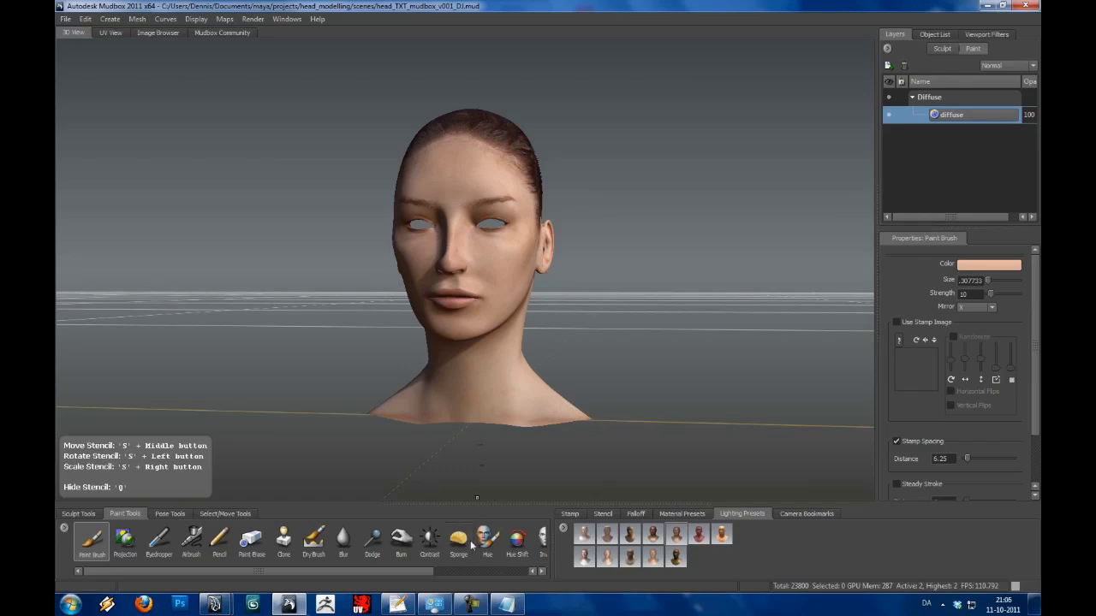
alt+drag(500, 314, 451, 312)
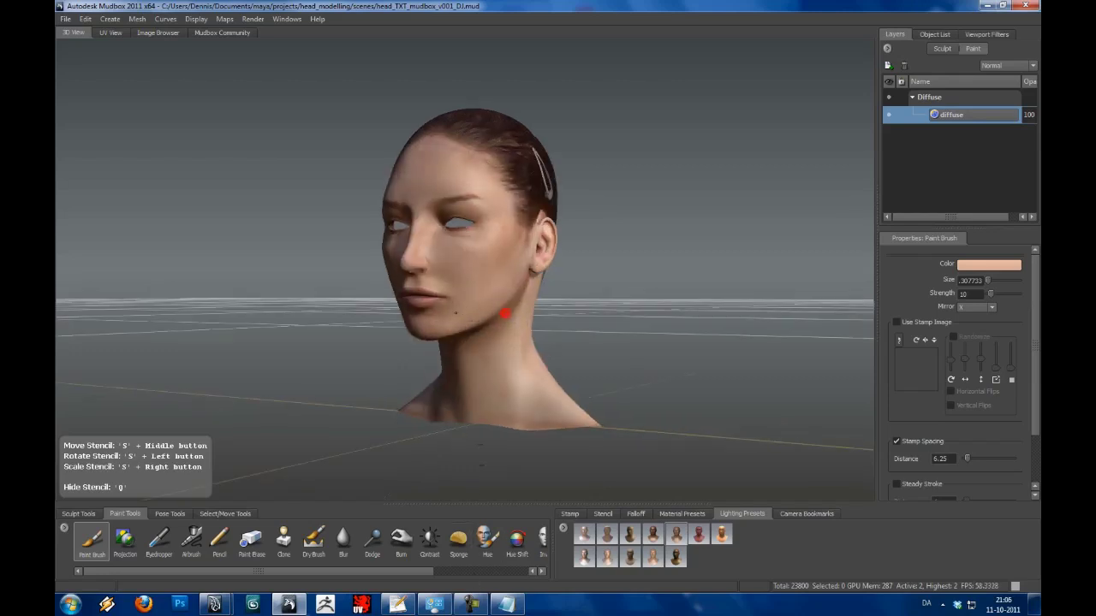